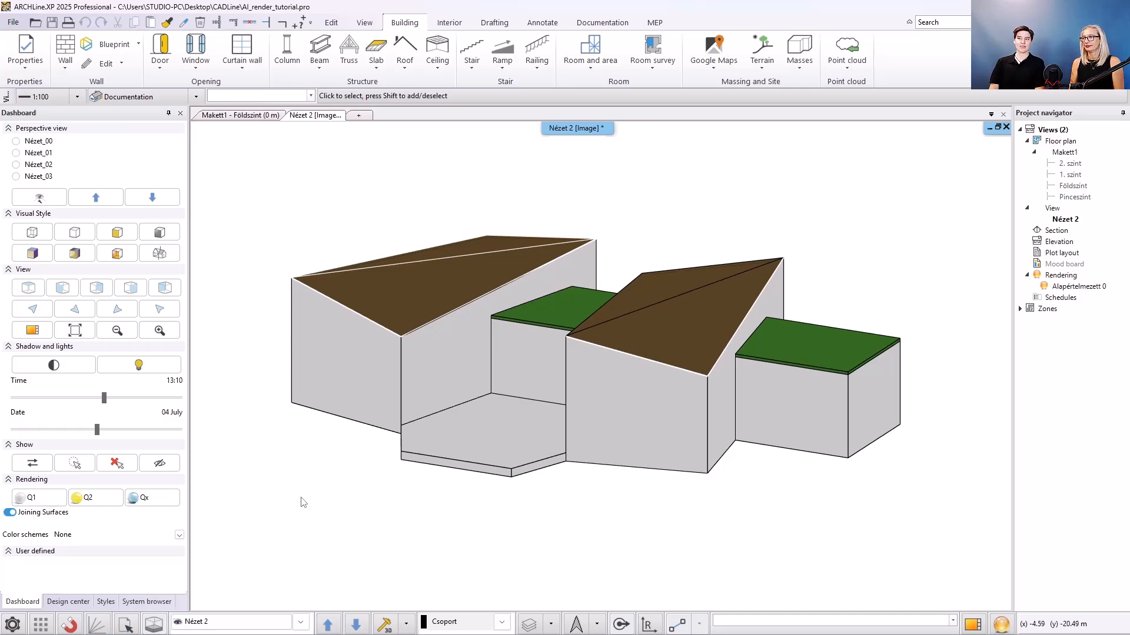
Step: Launch AI Render for the current perspective view of the house model and agree to upload the project image
click(370, 26)
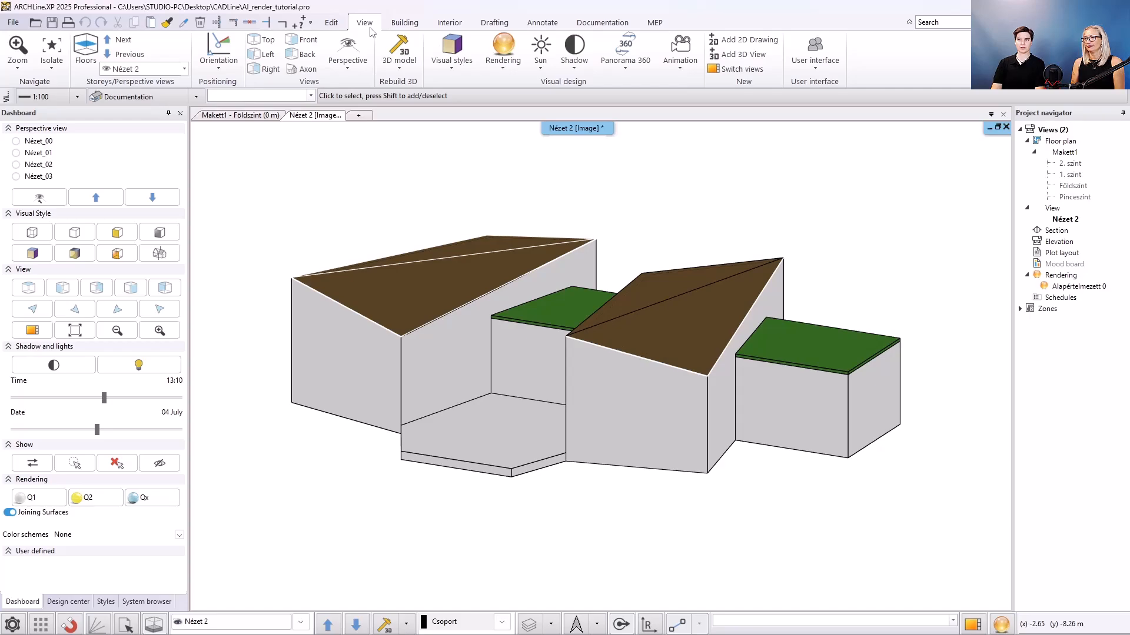
click(503, 70)
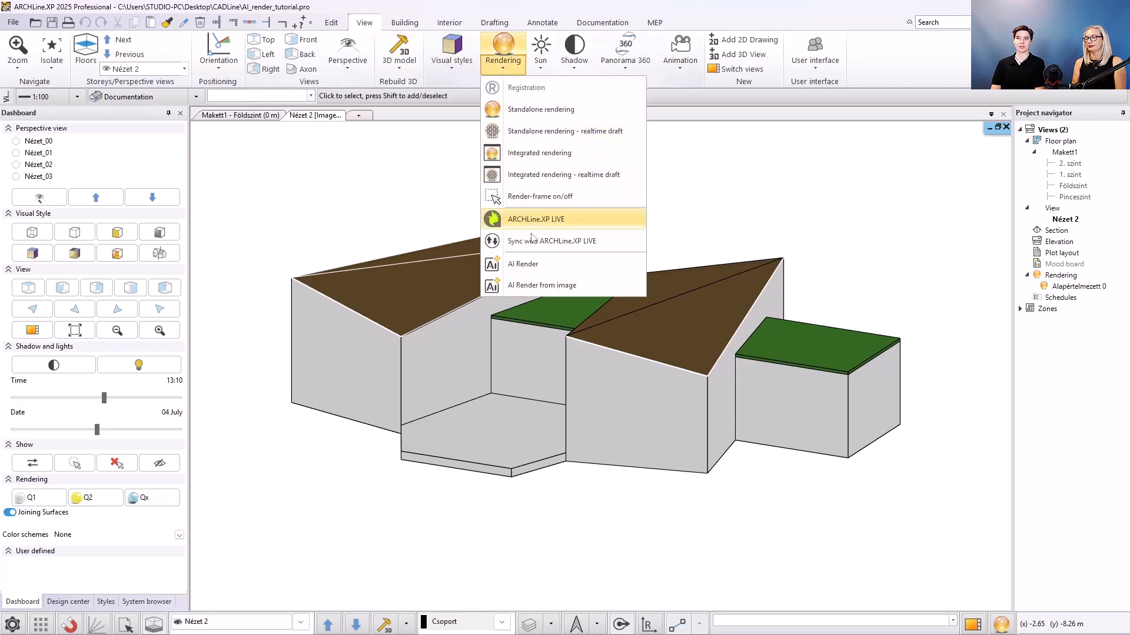
click(543, 263)
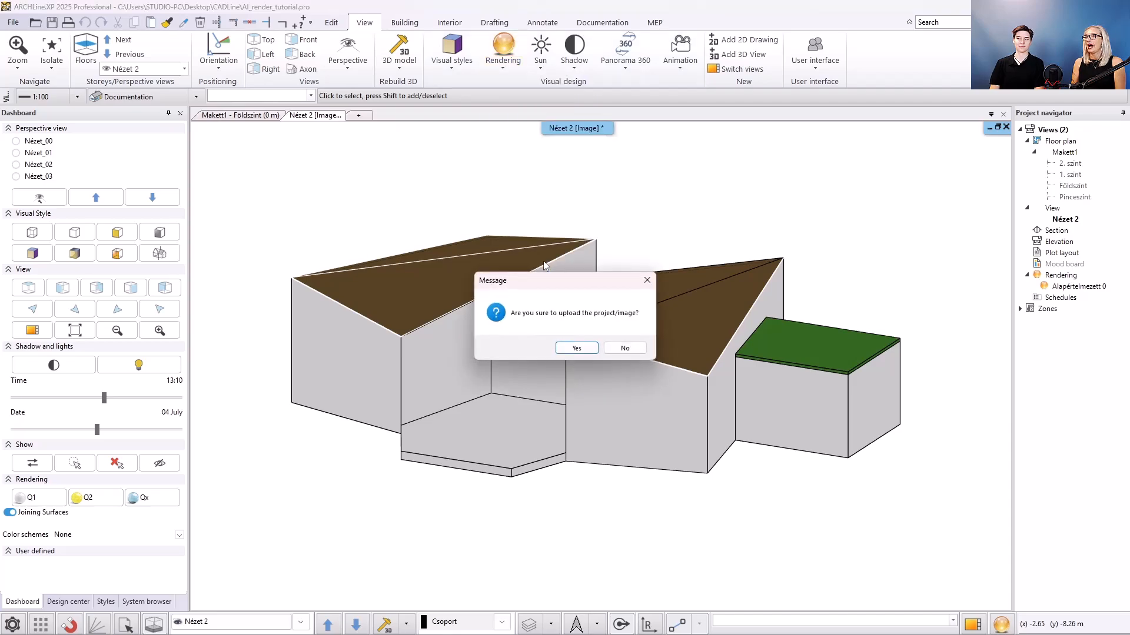
click(562, 350)
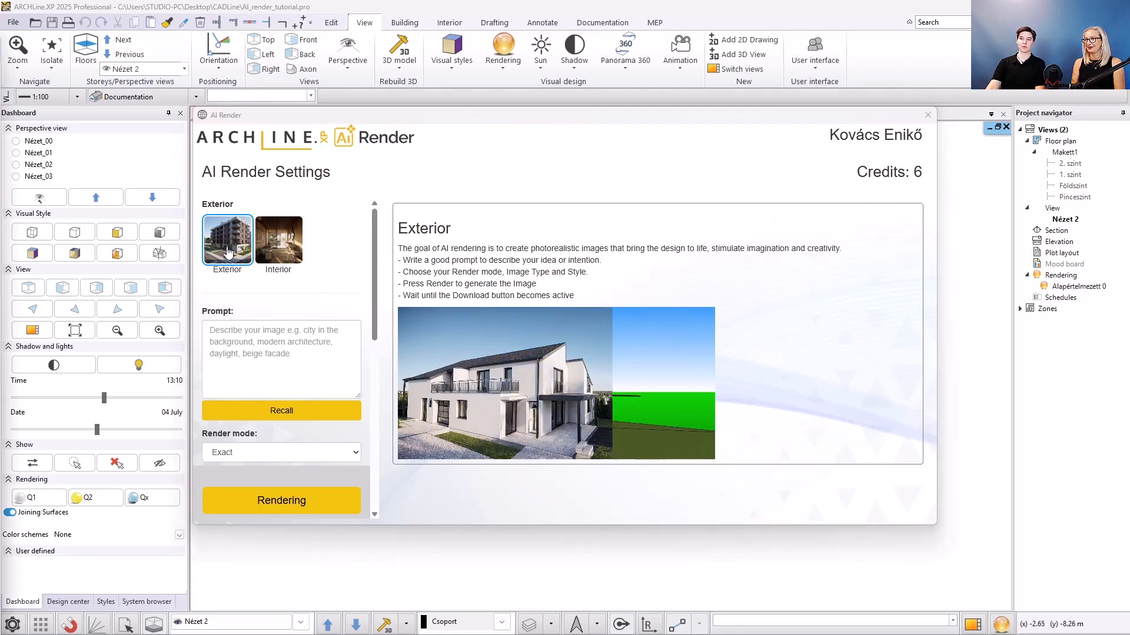
Step: Configure the exterior render with Exact render mode, 3D Model image type and Realistic style
scroll(229, 264, down, 3)
click(233, 277)
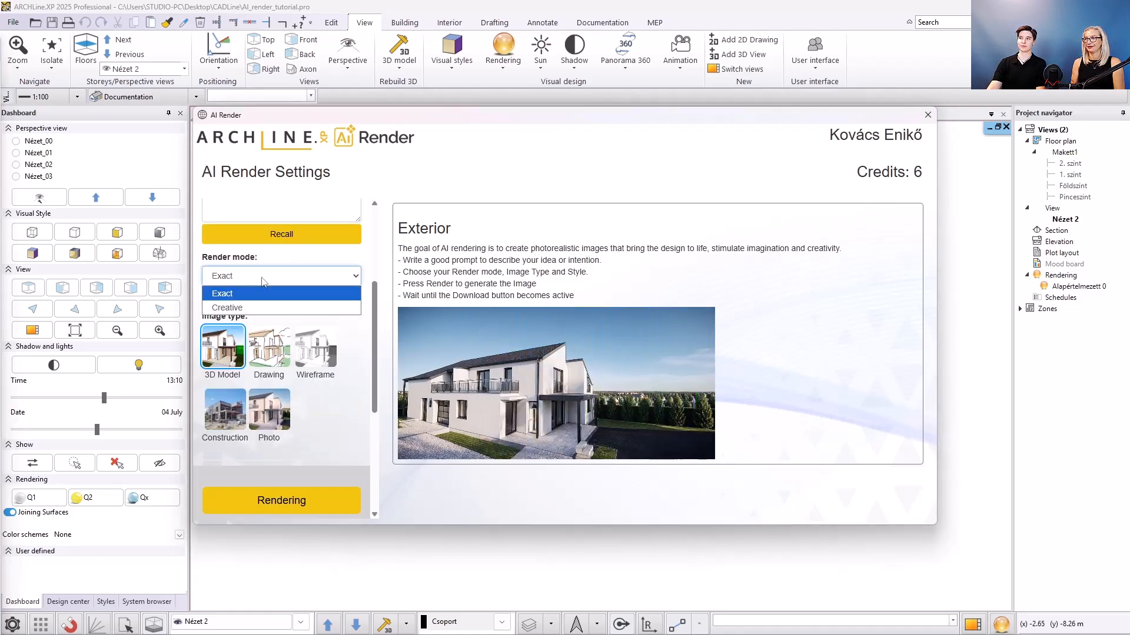
click(233, 294)
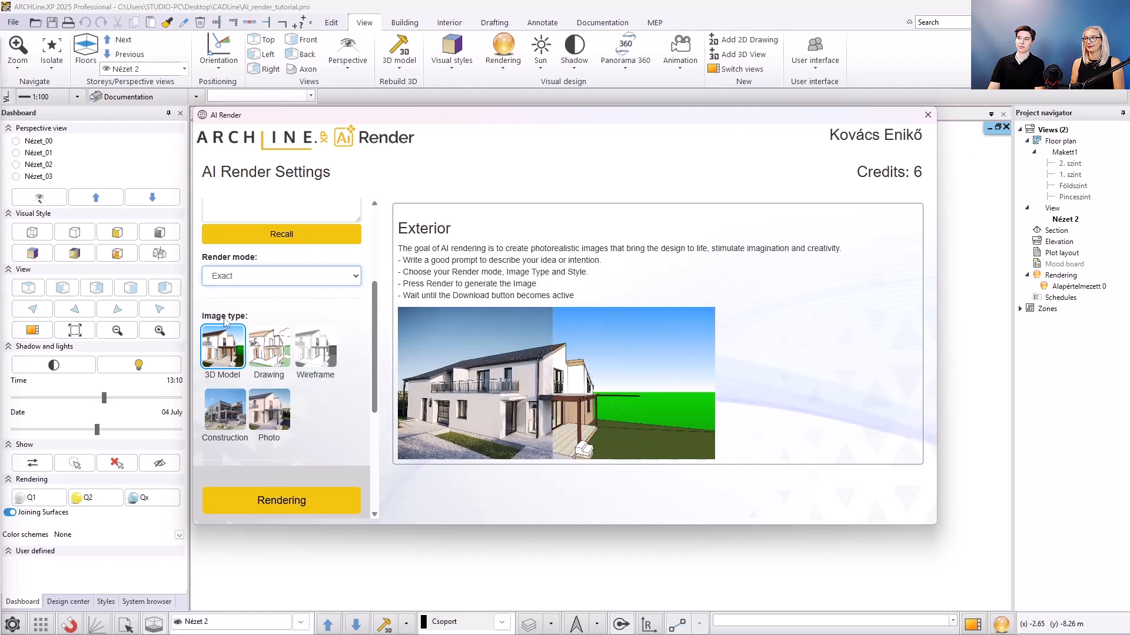
click(234, 340)
scroll(234, 339, down, 3)
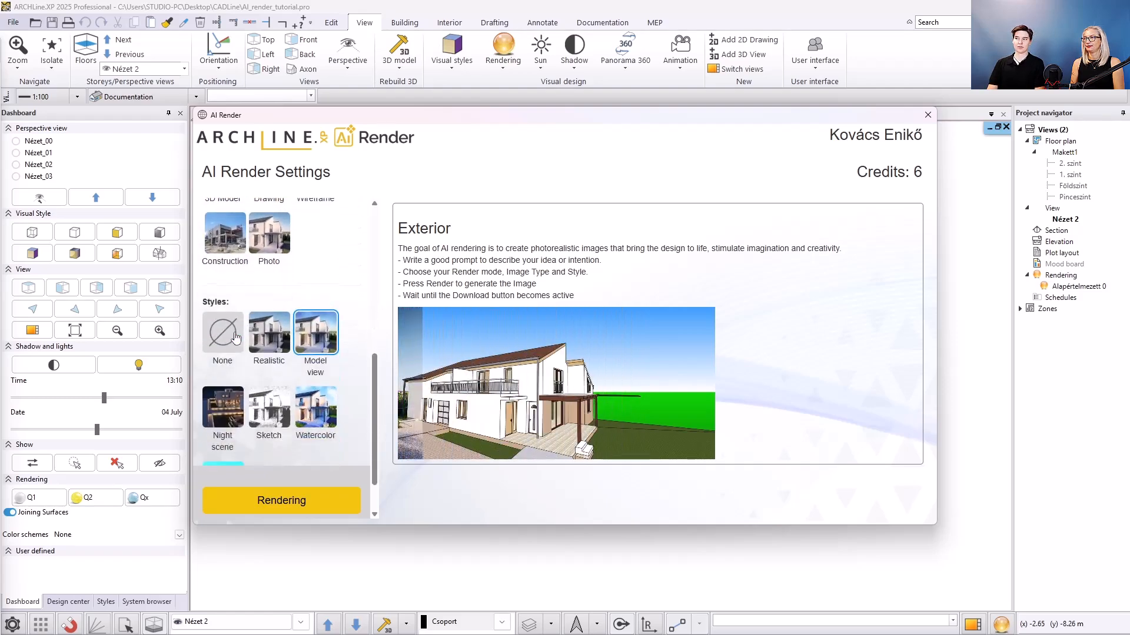
click(262, 337)
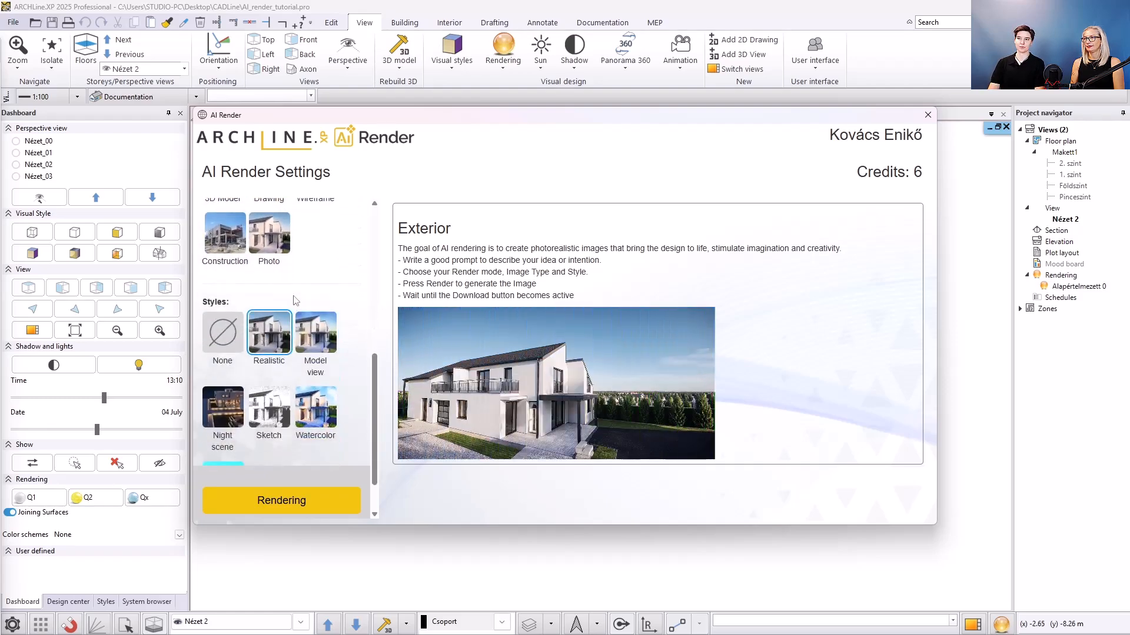
Step: Paste and review the prompt for a photorealistic contemporary family home in early autumn, with white stucco, warm wood cladding and graphite grey stone
scroll(293, 303, up, 6)
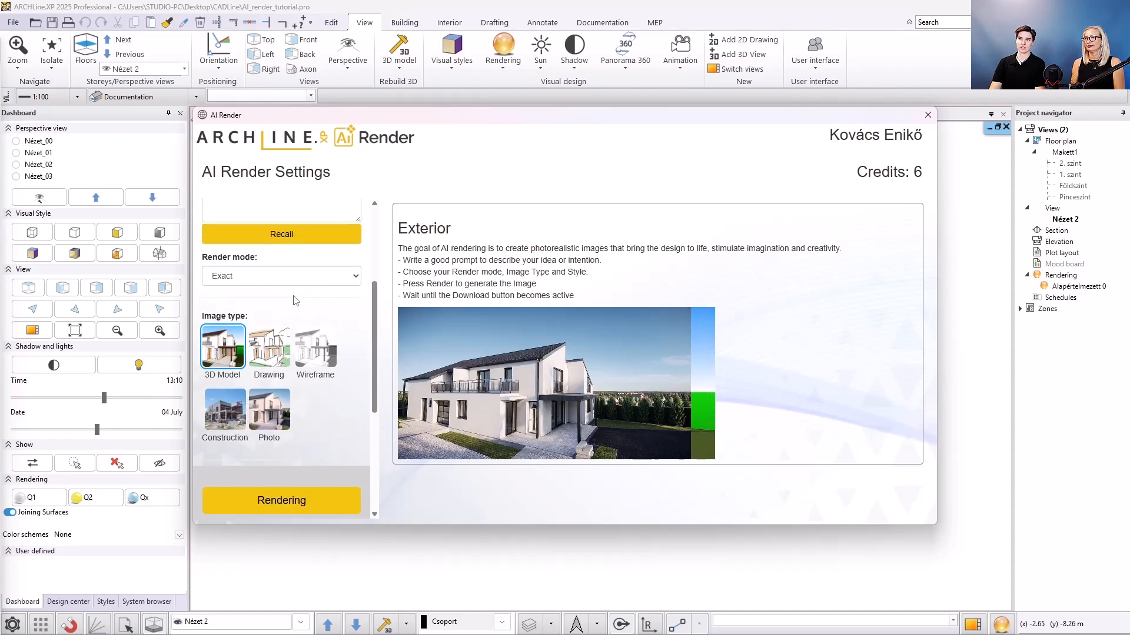
click(266, 338)
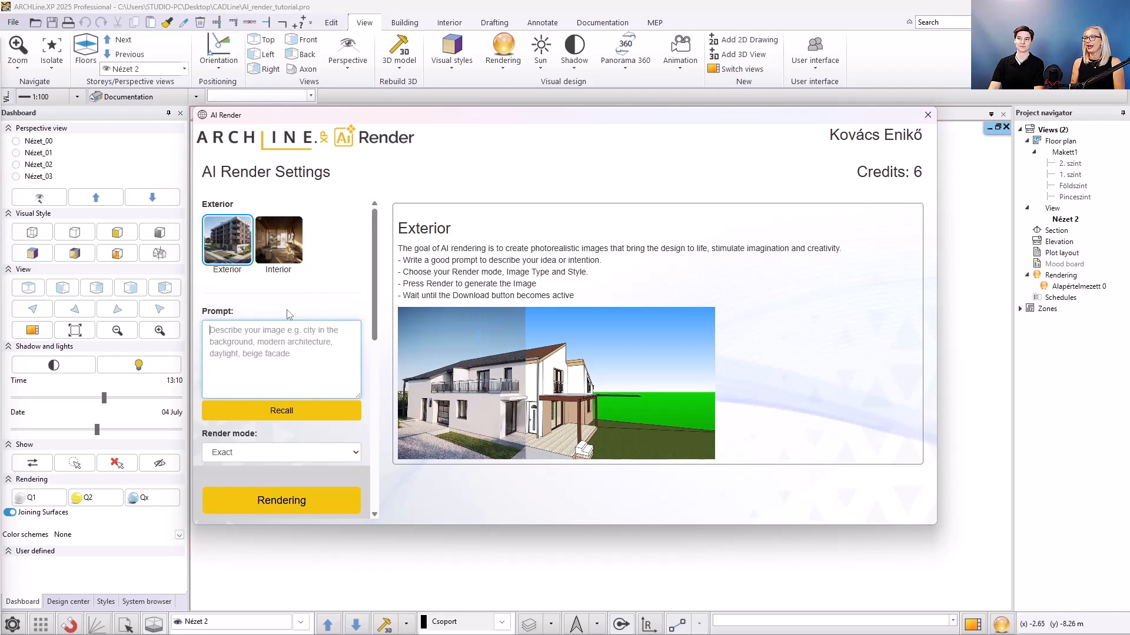
key(ctrl+v)
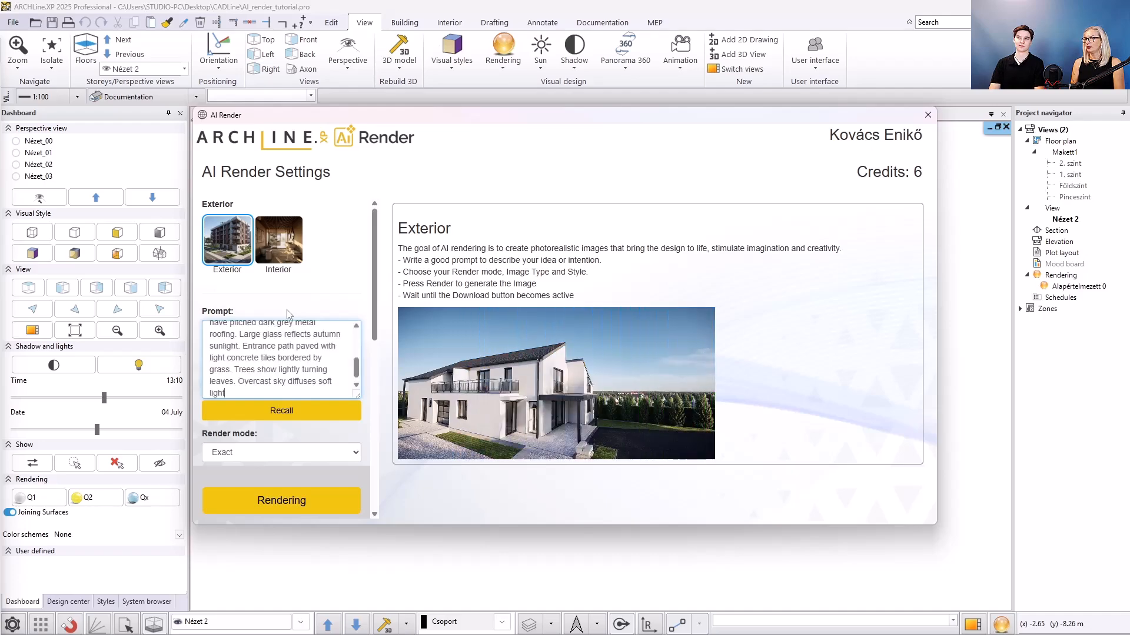
drag(357, 370, 356, 337)
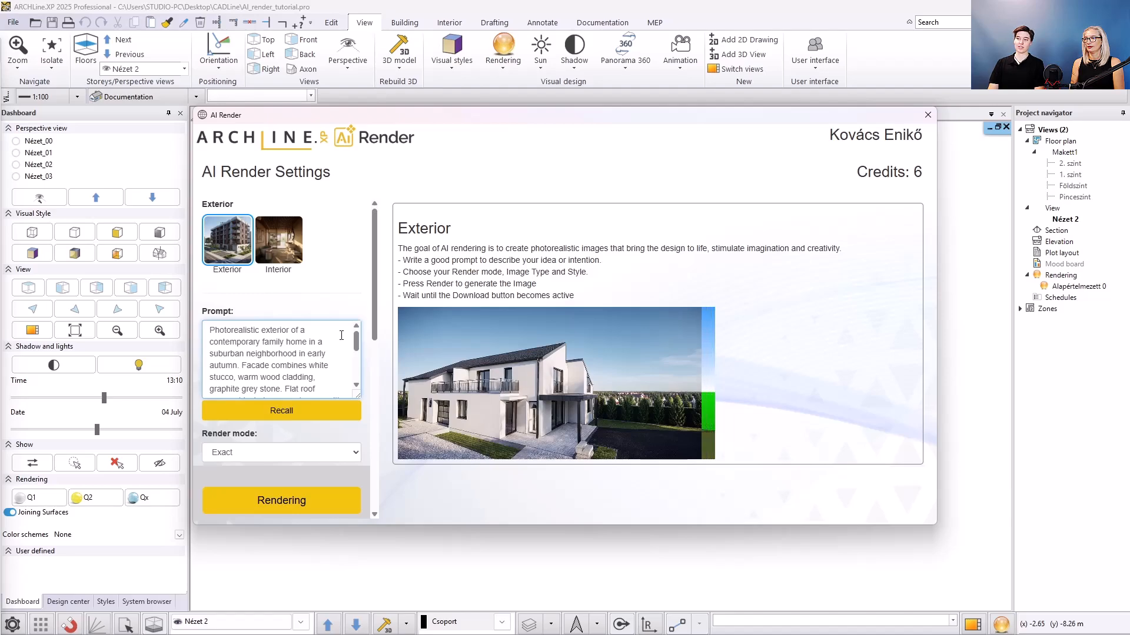
scroll(341, 336, down, 2)
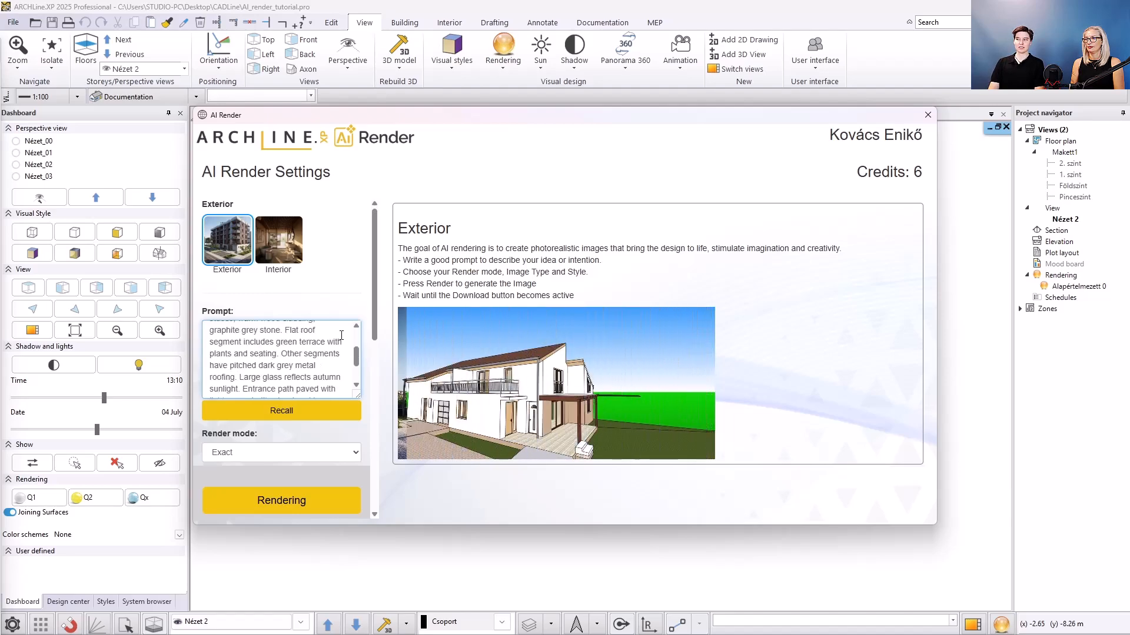
scroll(341, 336, down, 2)
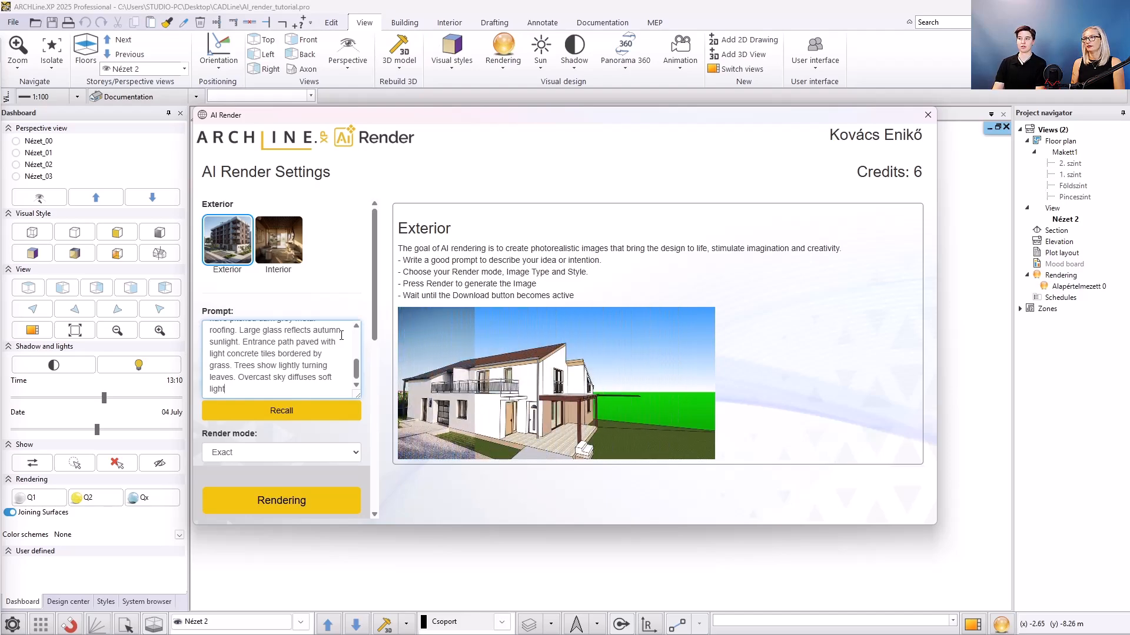
Step: Generate the AI render of the house view and download the resulting image, closing AI Render when done
click(313, 503)
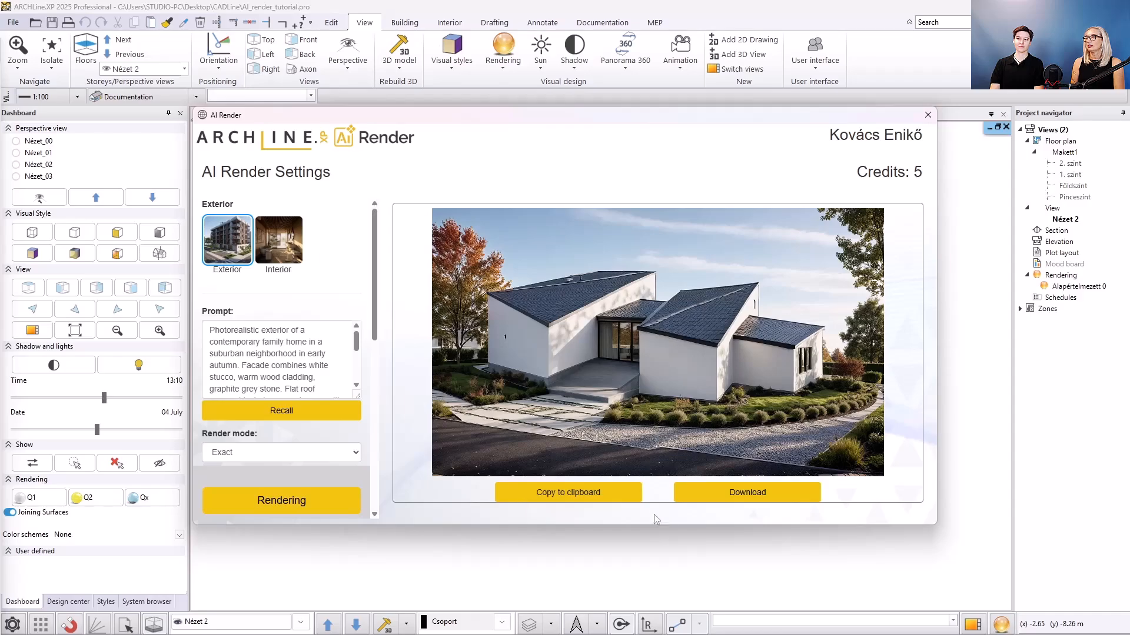
click(723, 499)
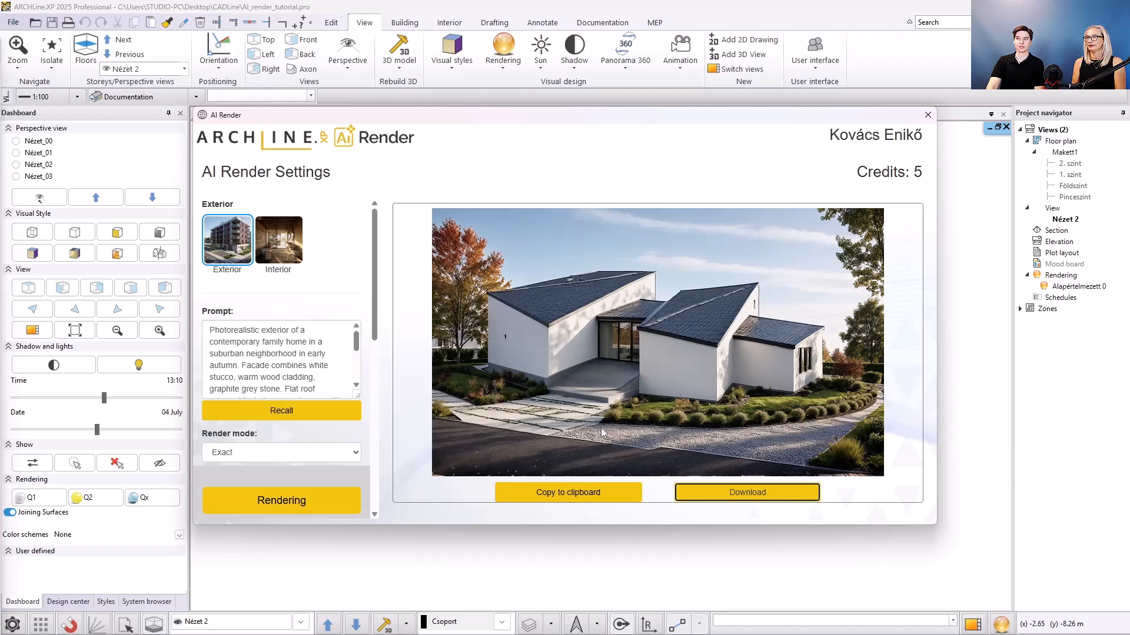
click(926, 116)
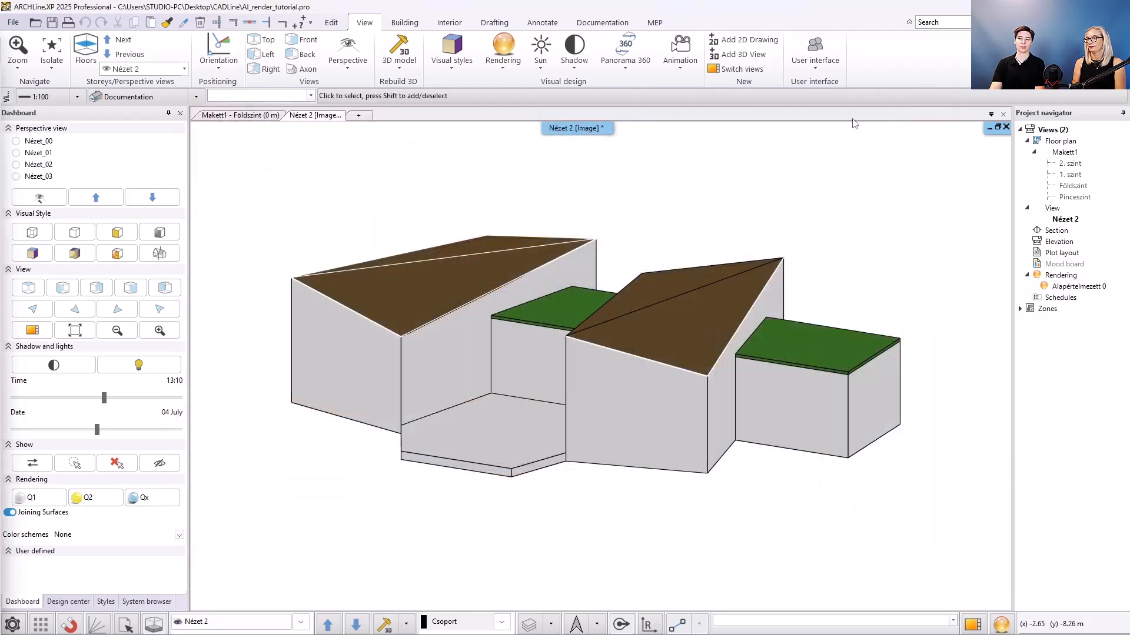
Step: Start AI Render from image with the Makett_foto picture in Desktop > CADLine > Kepek and agree to its upload
click(503, 52)
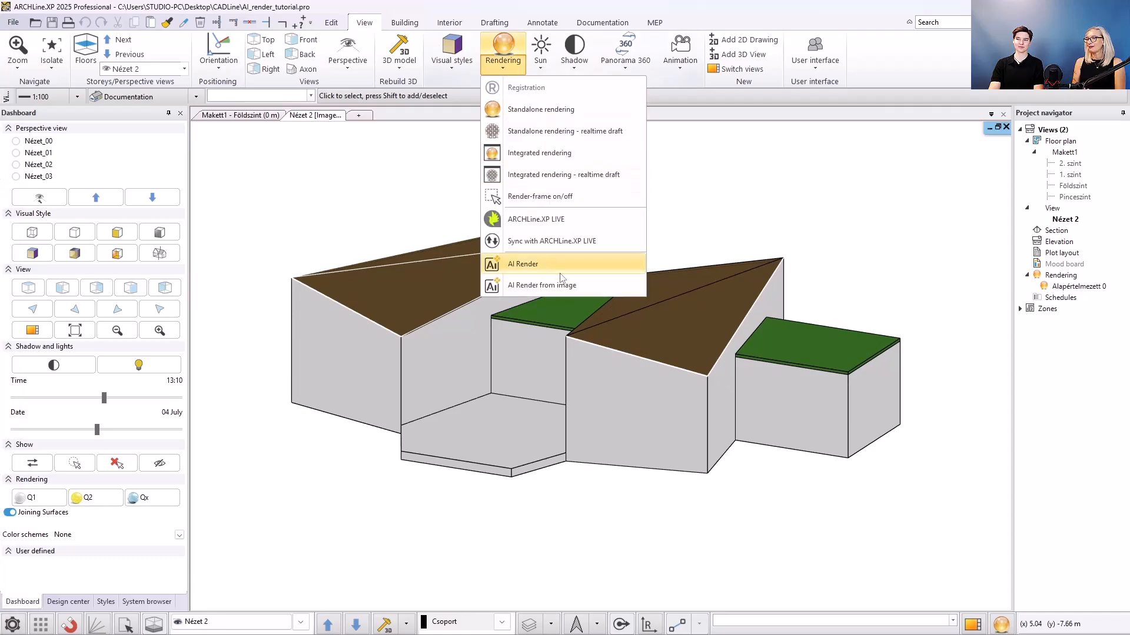
click(585, 286)
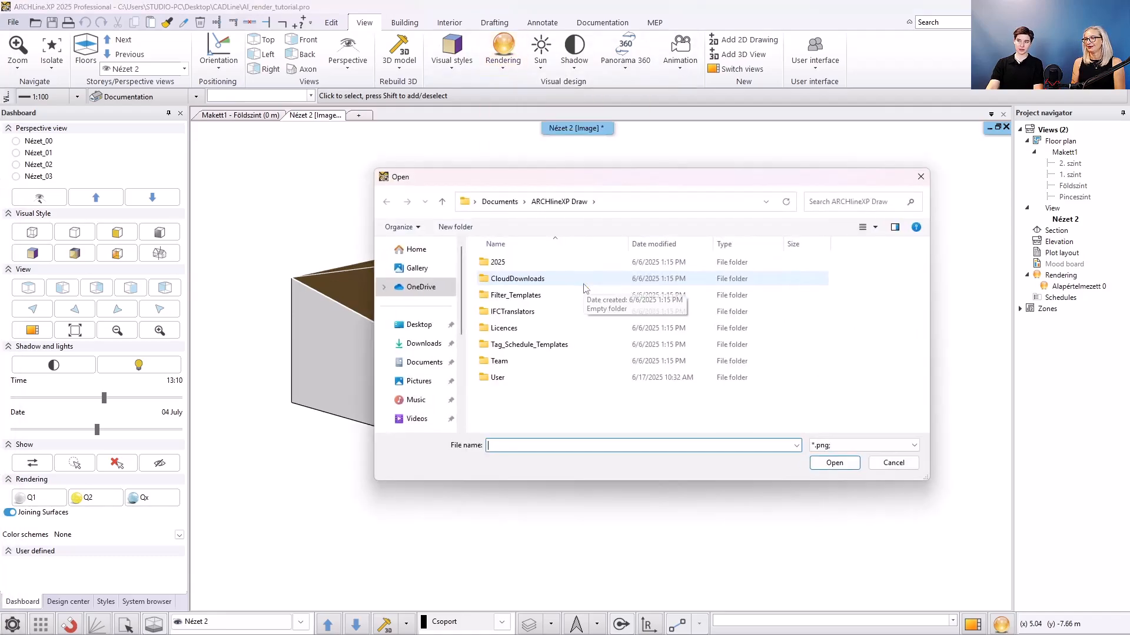
click(419, 325)
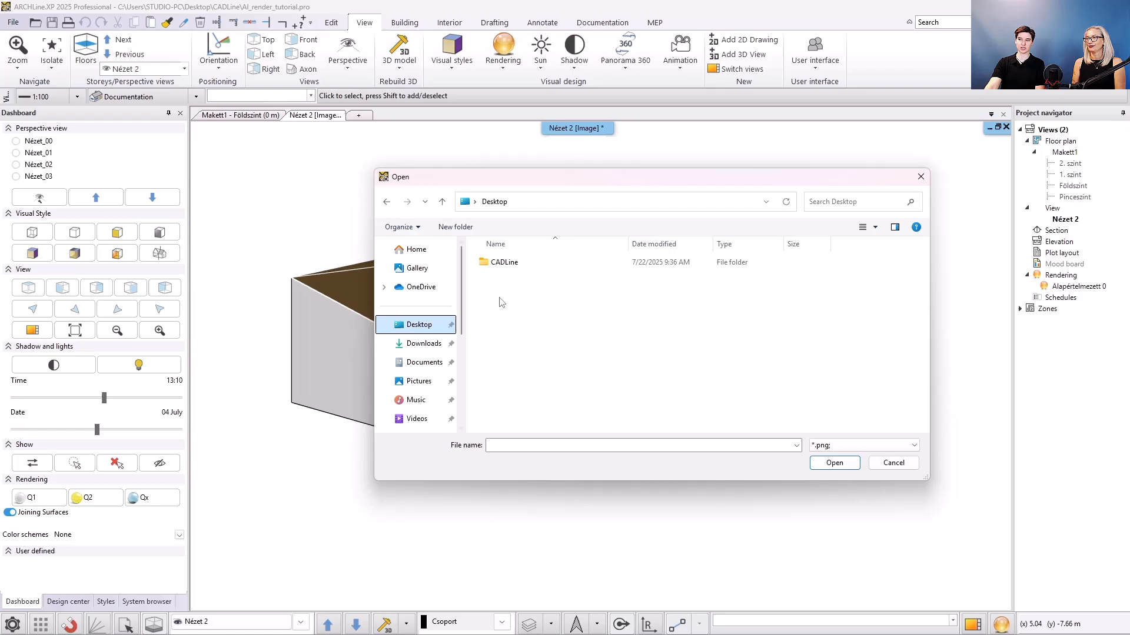
double_click(546, 265)
double_click(552, 275)
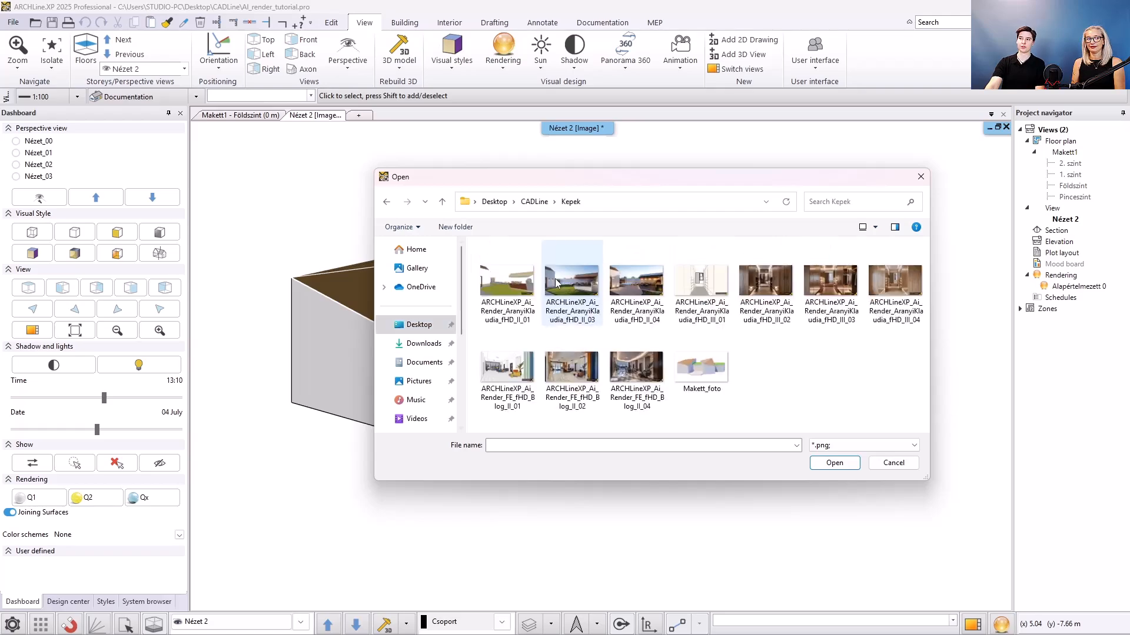
double_click(565, 289)
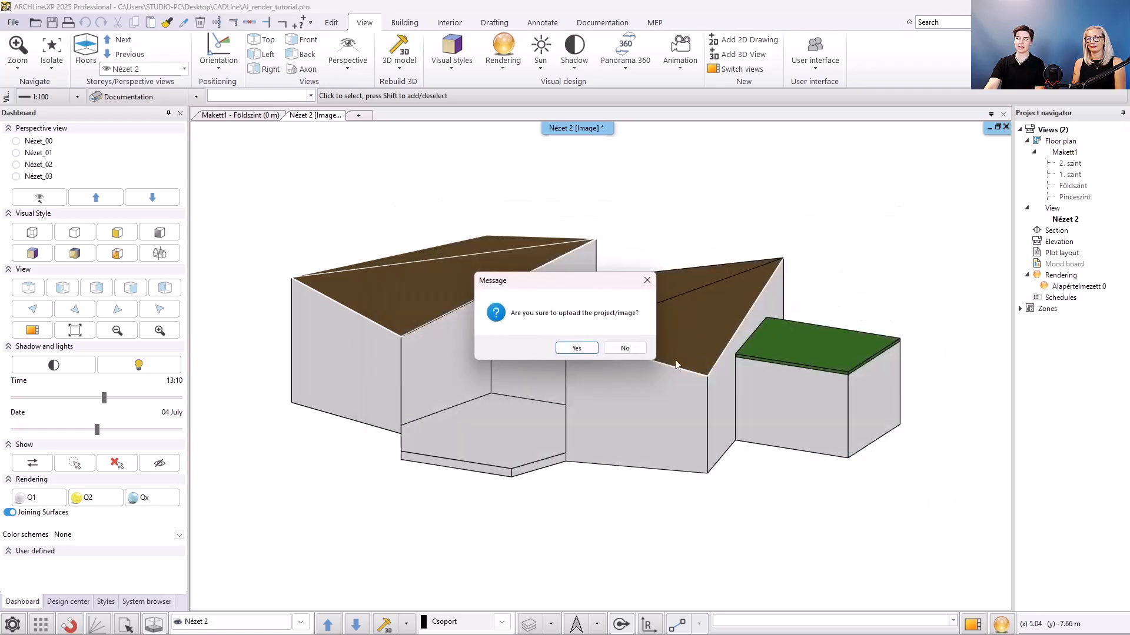
click(577, 348)
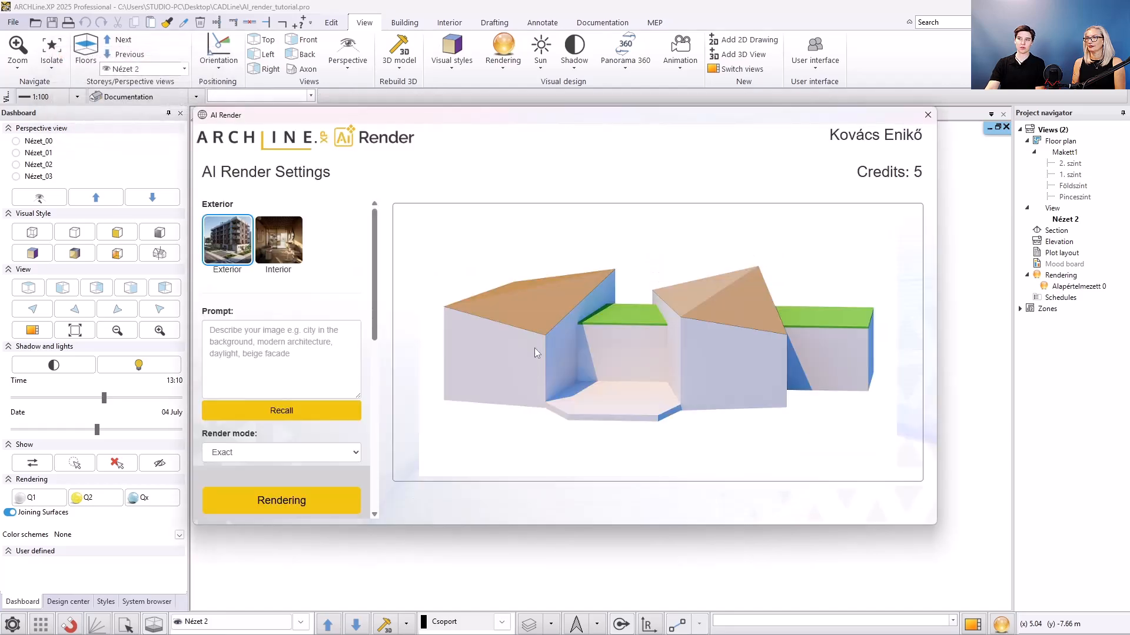
Step: Paste the same early-autumn contemporary family home prompt for the uploaded model picture
click(322, 327)
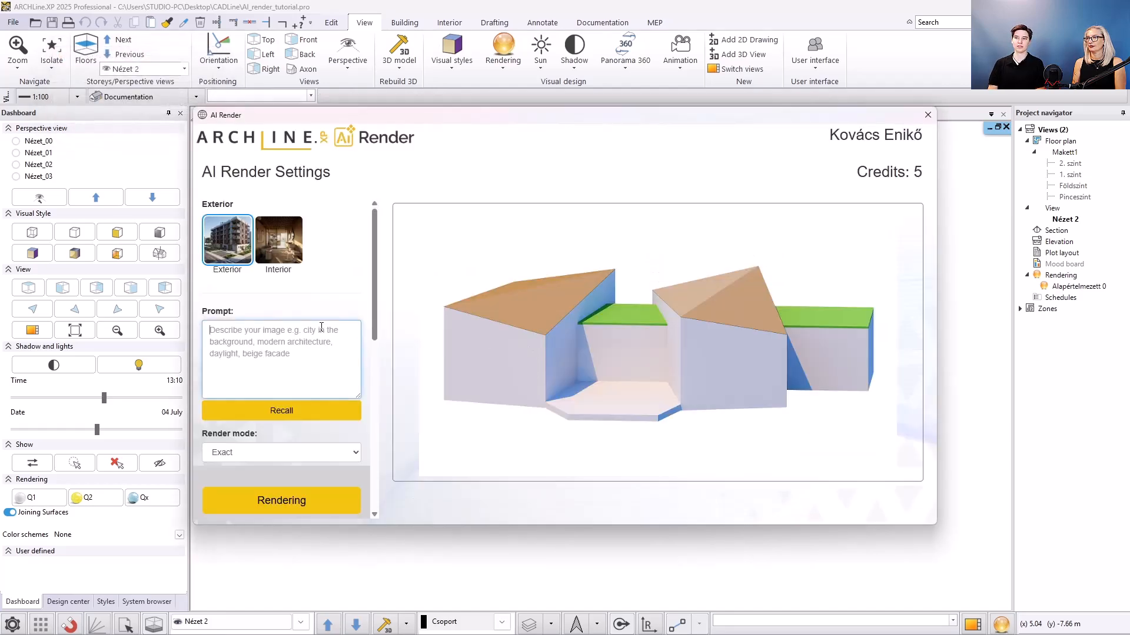
key(ctrl+v)
Step: Choose the render mode and the Realistic style for the uploaded picture and start rendering it
scroll(322, 333, down, 5)
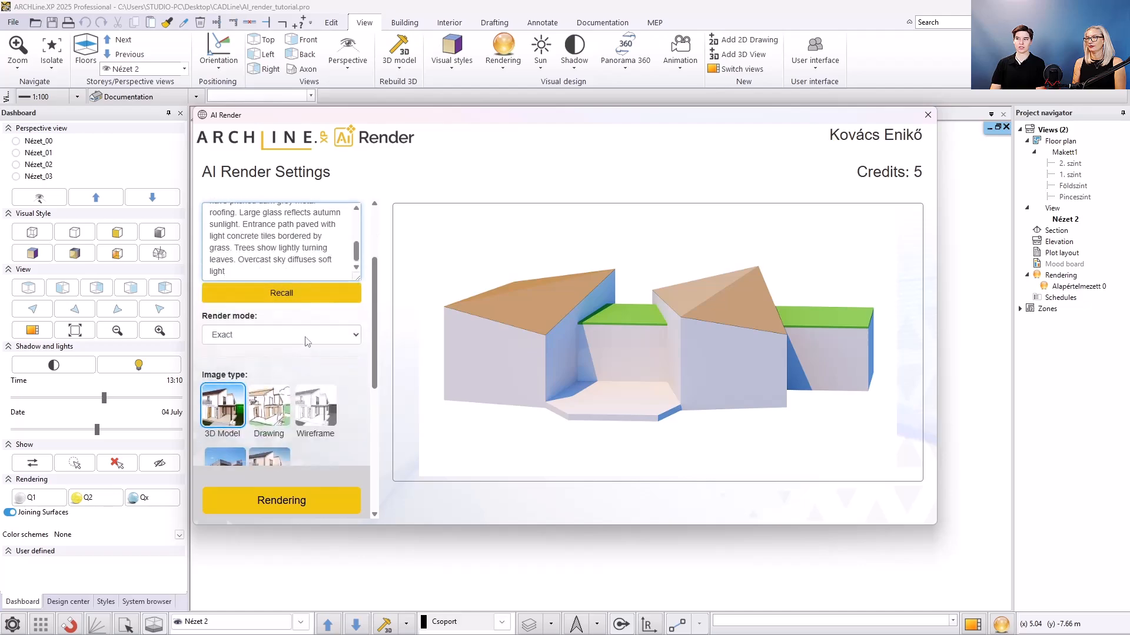
click(307, 342)
click(256, 370)
scroll(263, 385, down, 3)
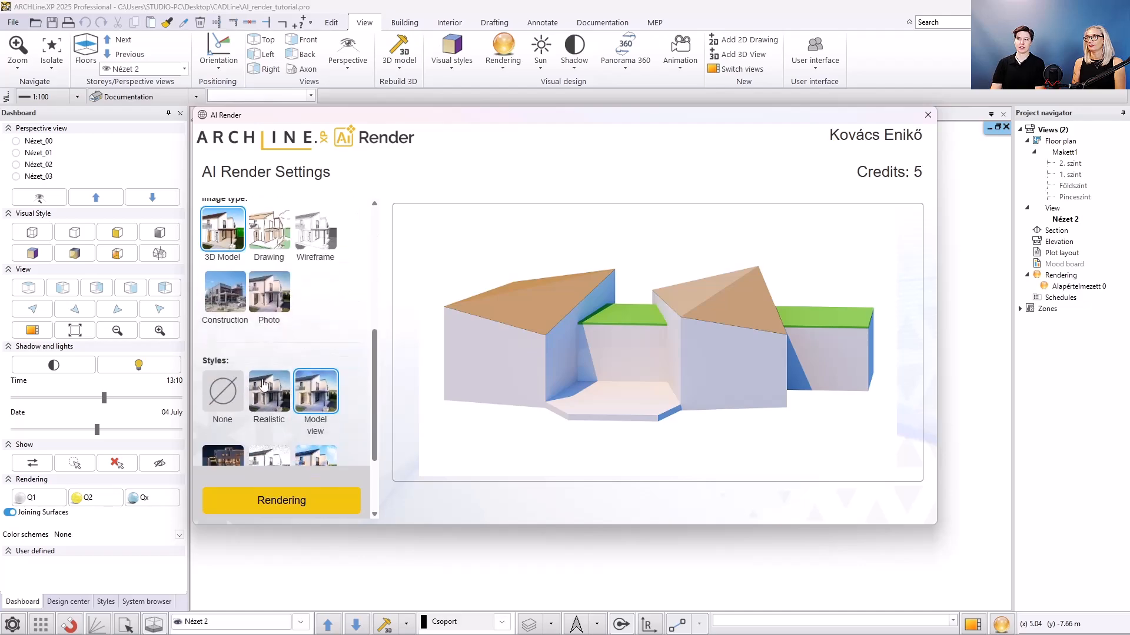
click(263, 385)
click(333, 498)
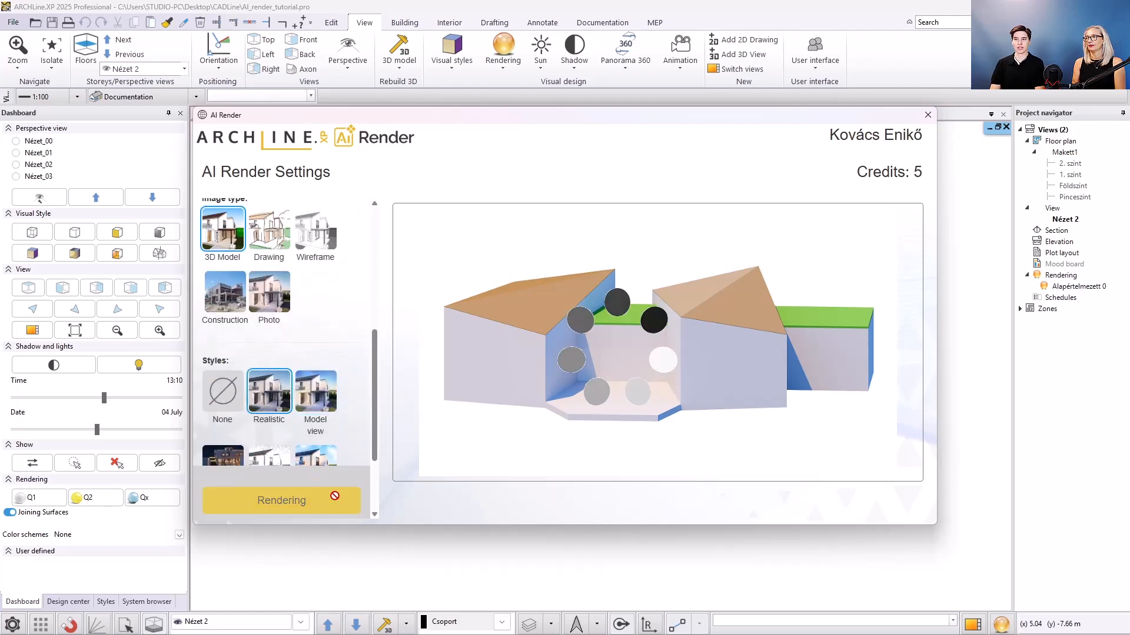